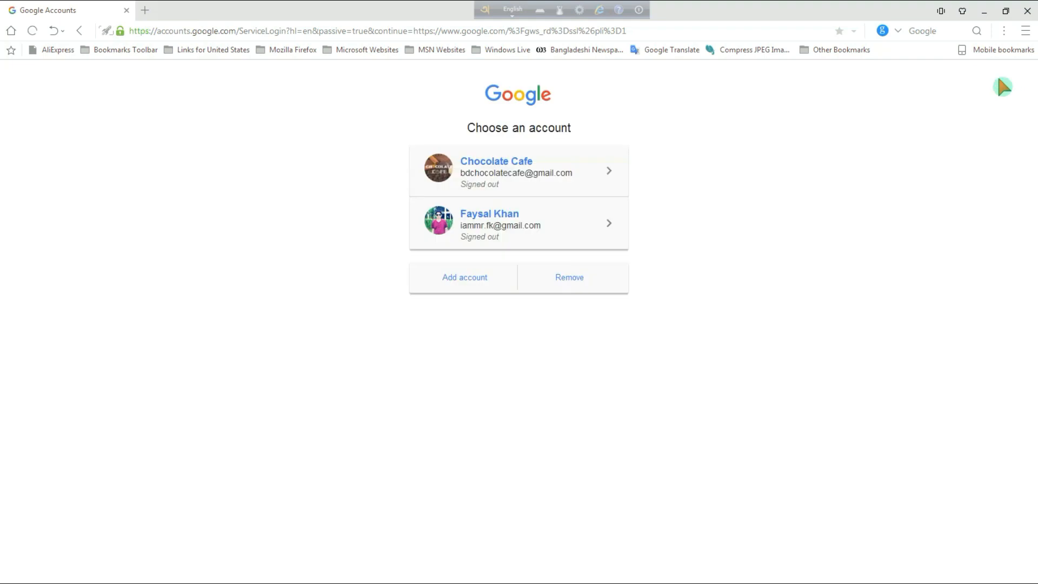
Step: Sign in to the second listed Google account with its password and dismiss the offer to save the password
left_click(494, 223)
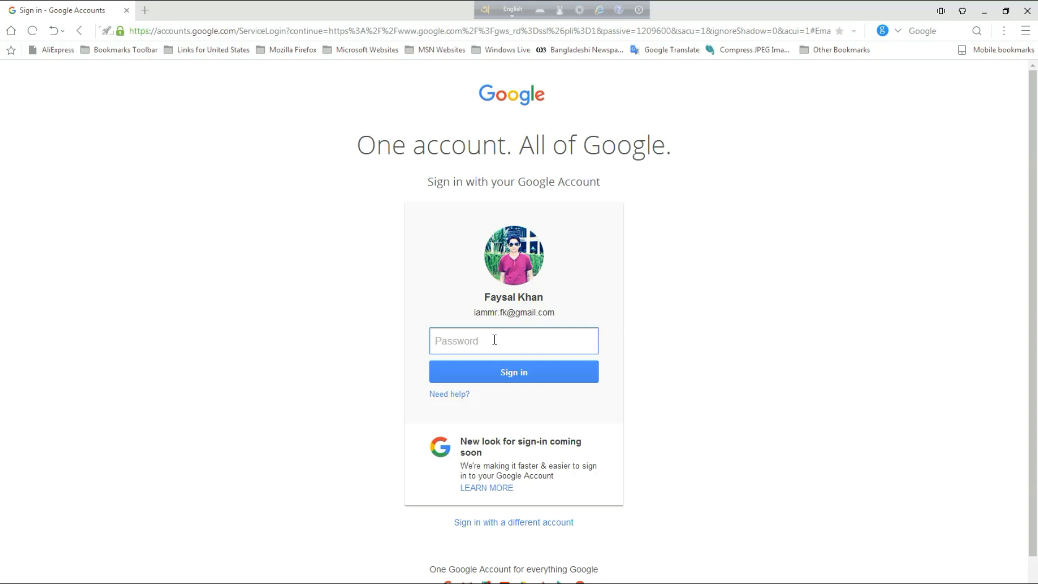
type("•••••••••••••")
key("Return")
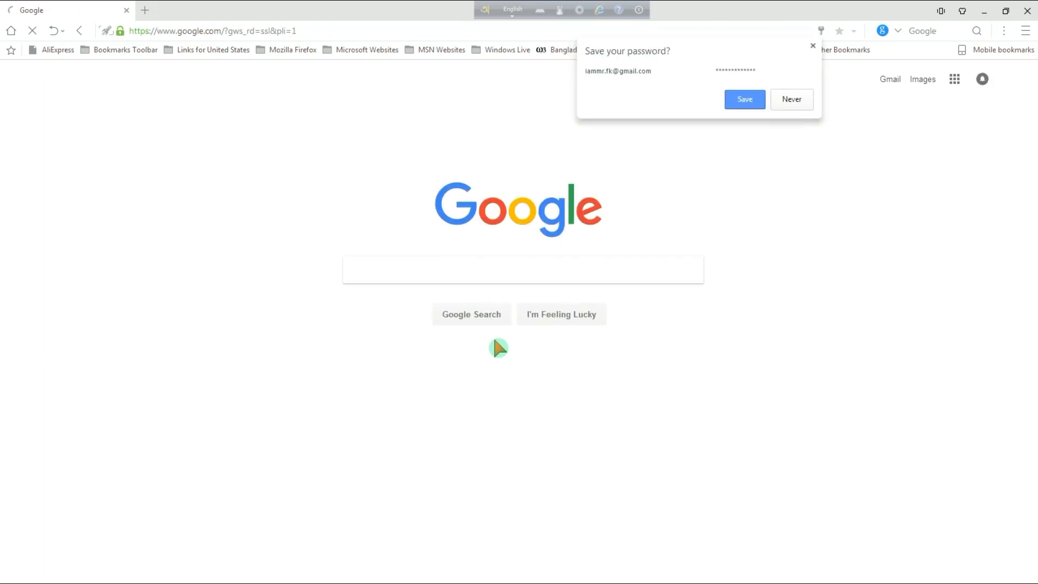
left_click(813, 46)
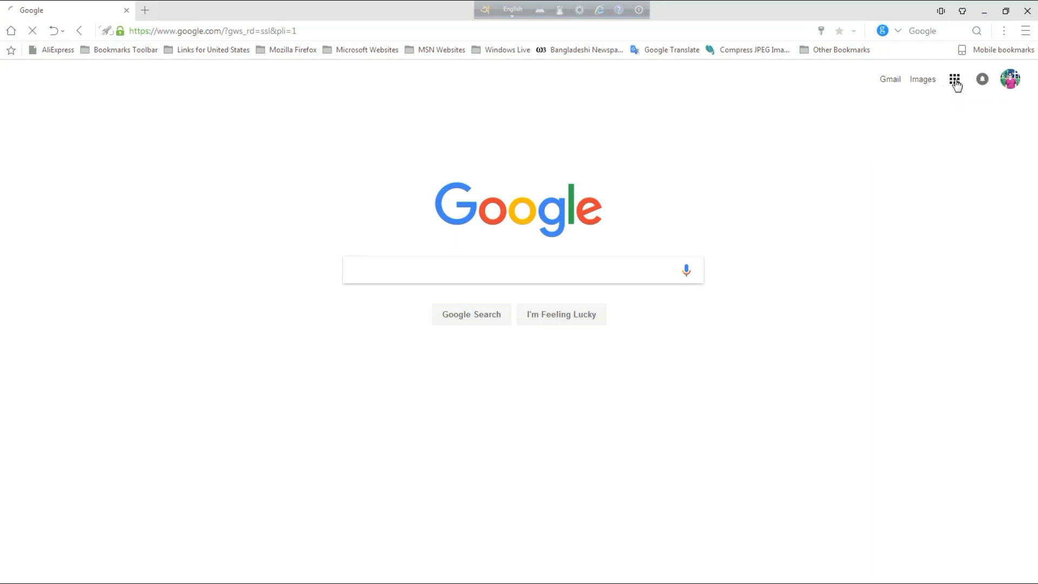
Step: Open Google+ from the Google apps list
left_click(955, 82)
left_click(872, 338)
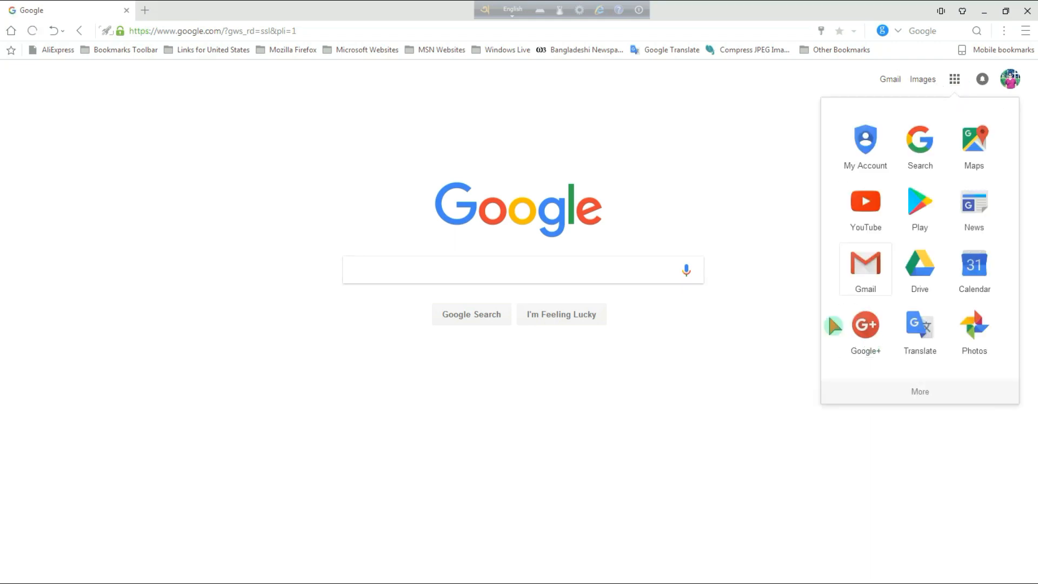
left_click(869, 329)
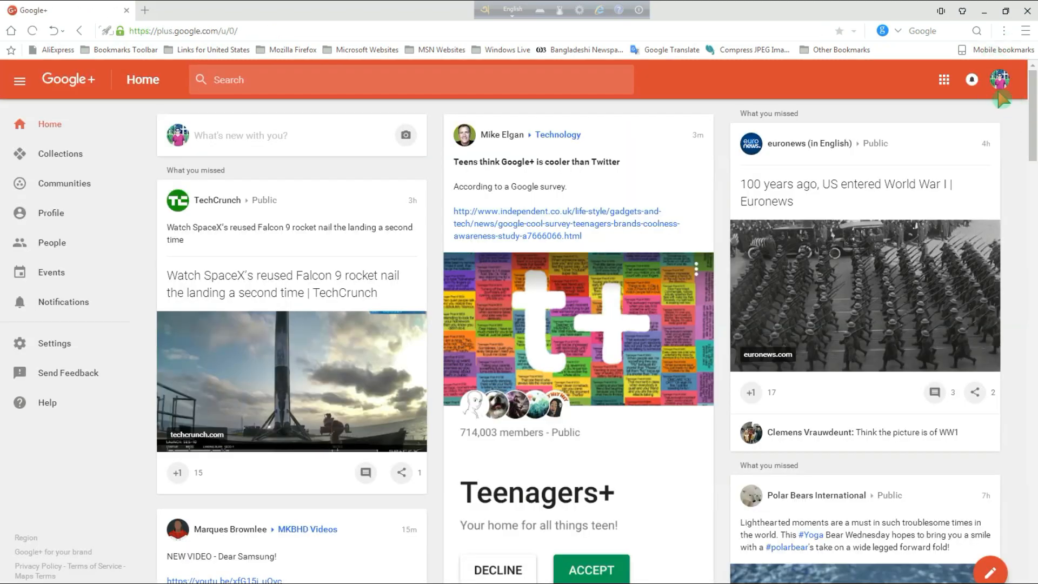
Step: Switch to the Chocolate Cafe brand account and open its Google+ profile for editing
left_click(1000, 81)
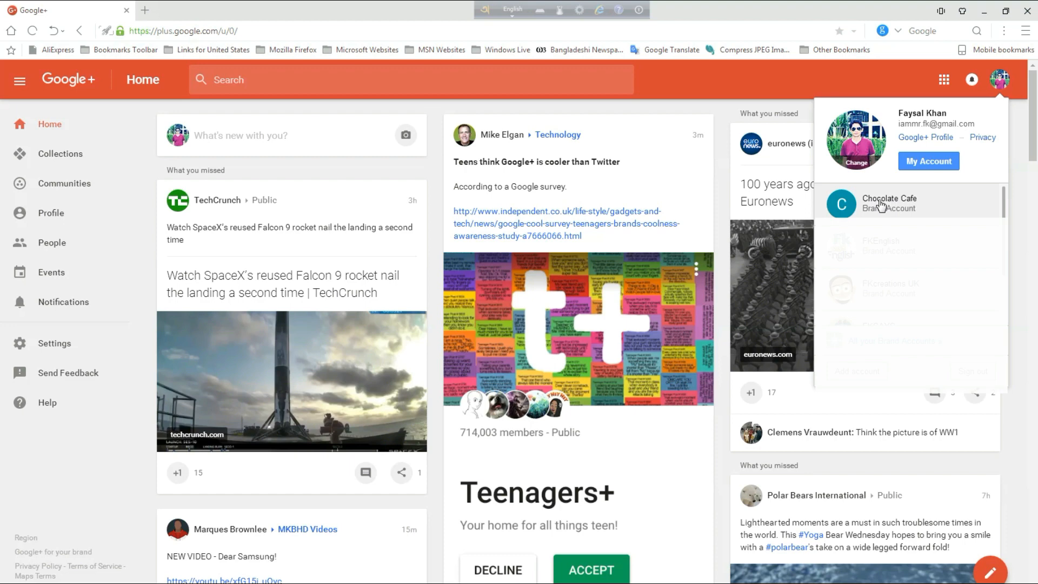
left_click(881, 205)
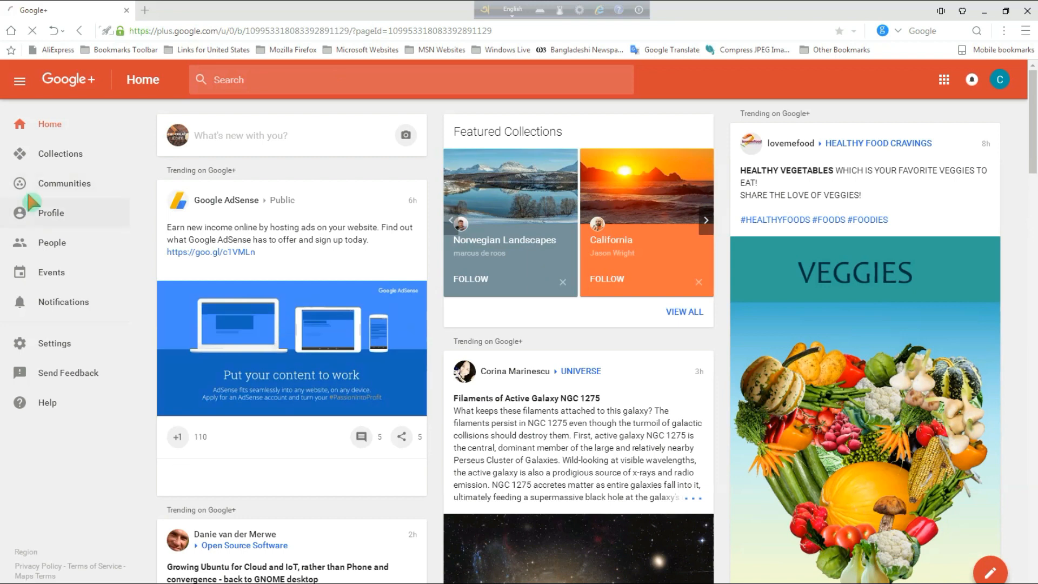
left_click(54, 219)
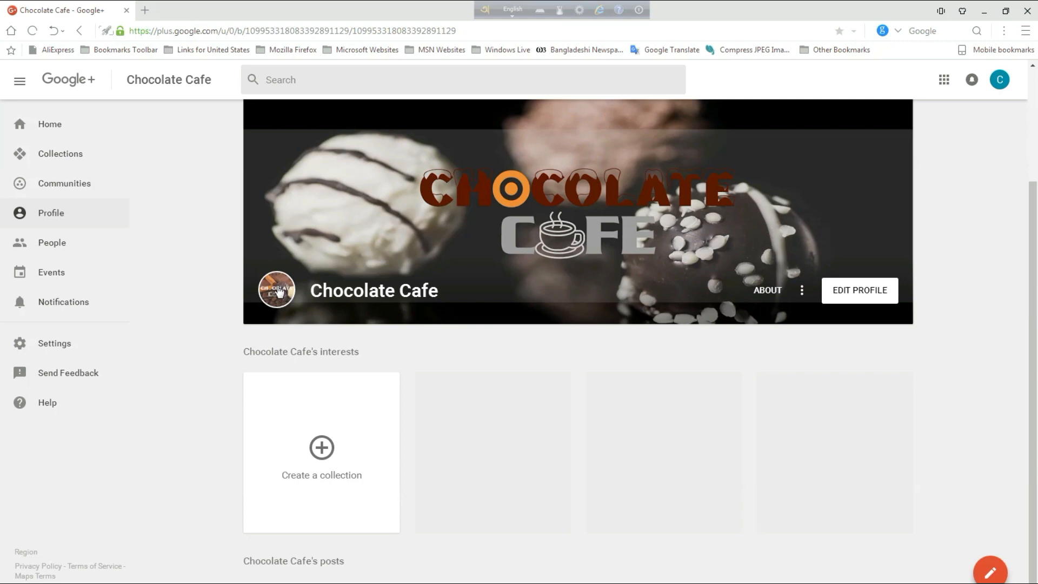
left_click(866, 298)
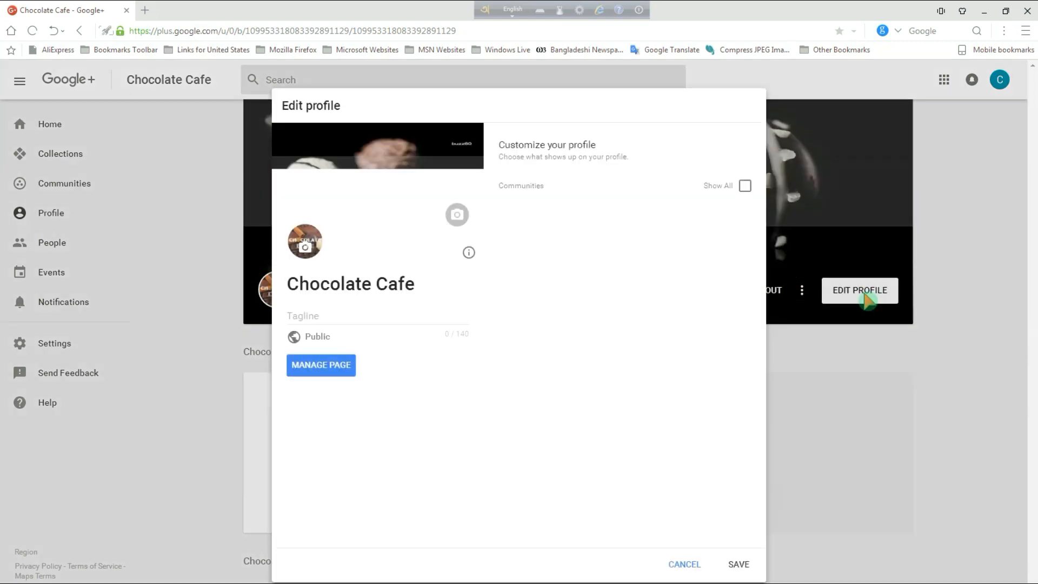
Step: View the photo choices for the profile picture and the cover image without changing either
left_click(306, 250)
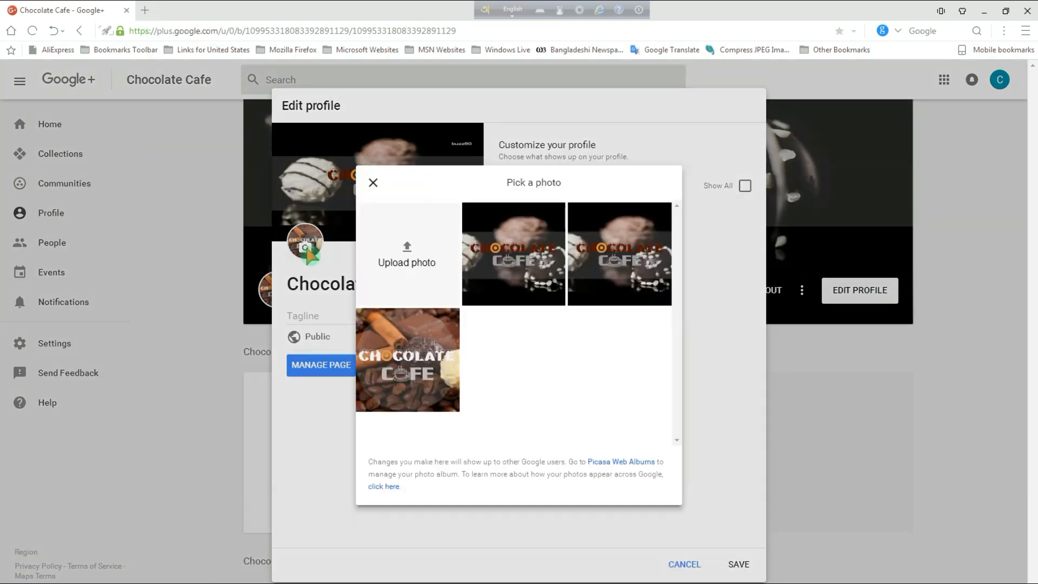
left_click(399, 250)
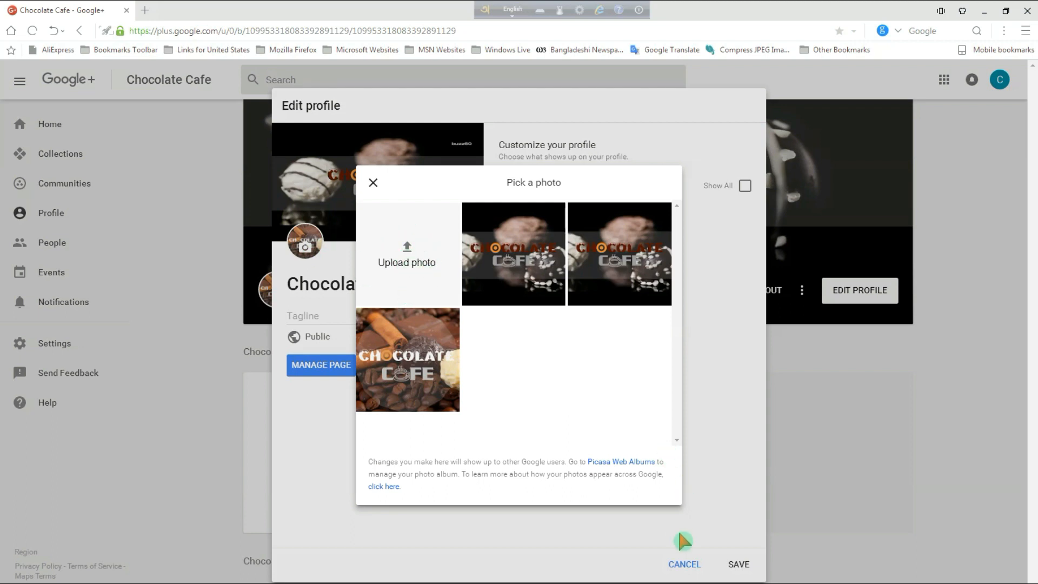
left_click(593, 513)
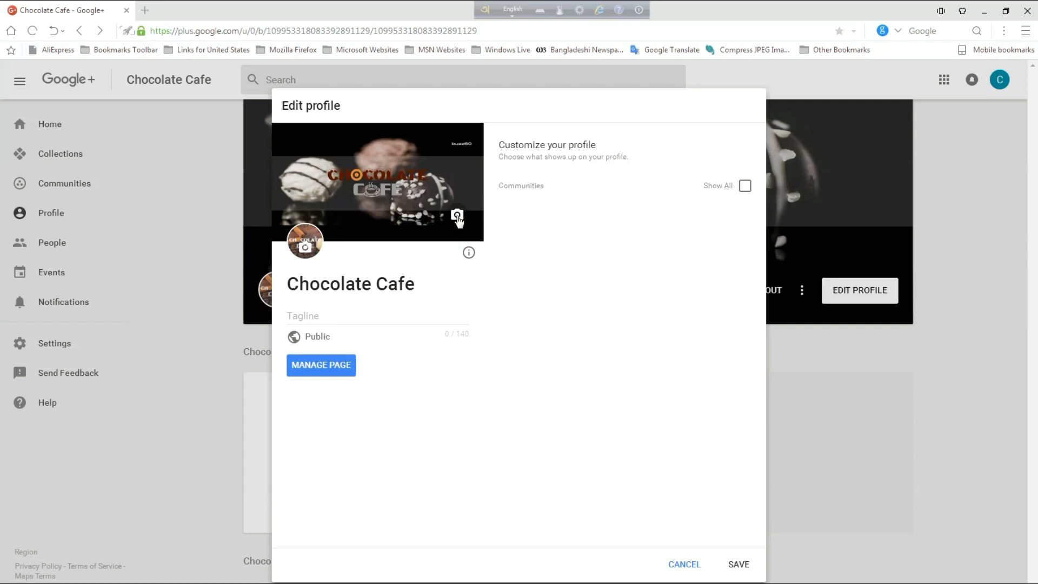
left_click(458, 216)
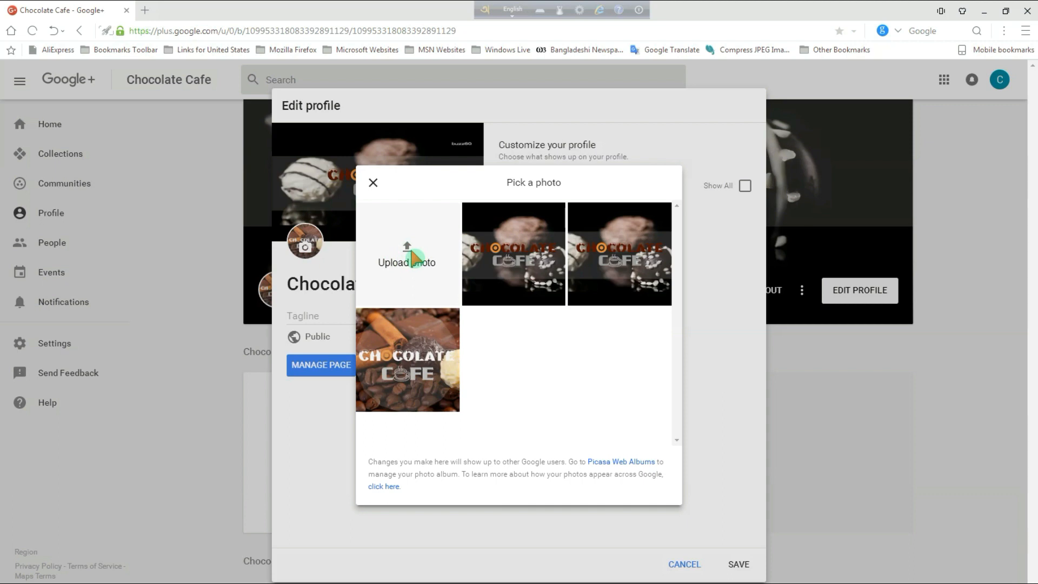
key("Escape")
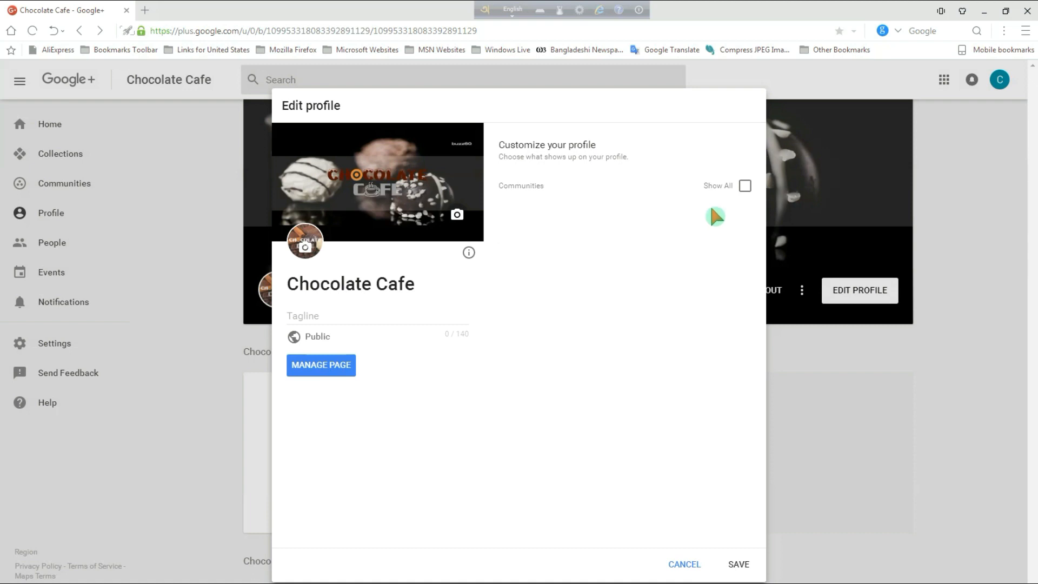
Step: Show all communities on the profile and set its tagline to "We make you tempted !!"
left_click(746, 187)
left_click(327, 321)
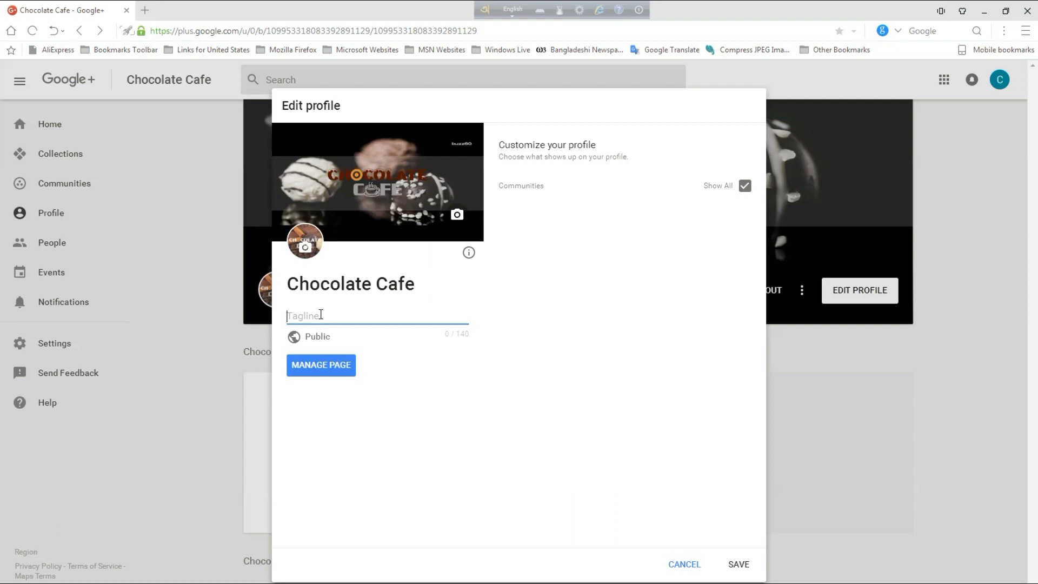
type("We make you tempted !!")
Step: Open the page's About me information and add a Story with the tagline "Our services"
left_click(336, 369)
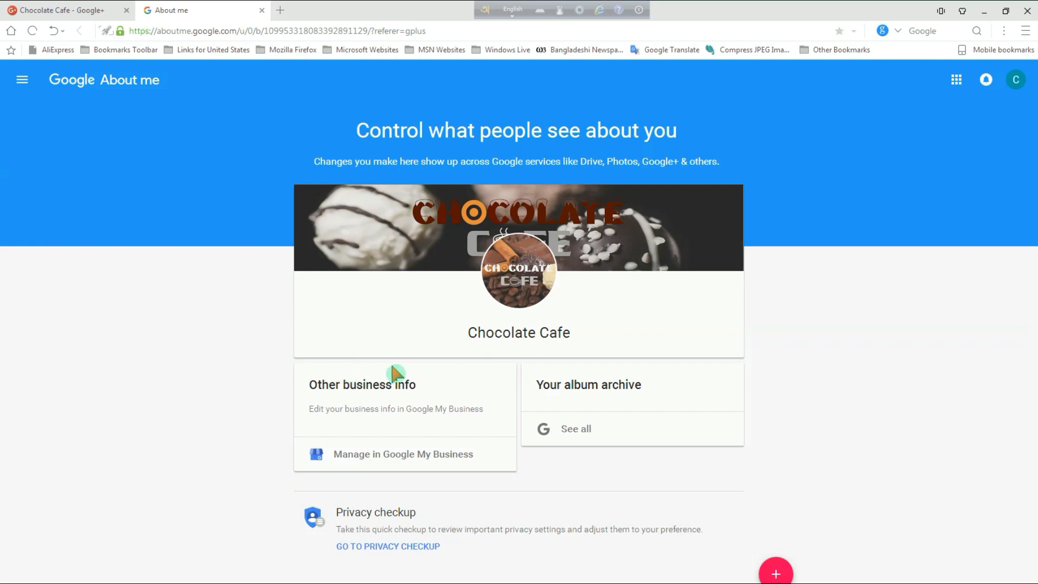
left_click(778, 572)
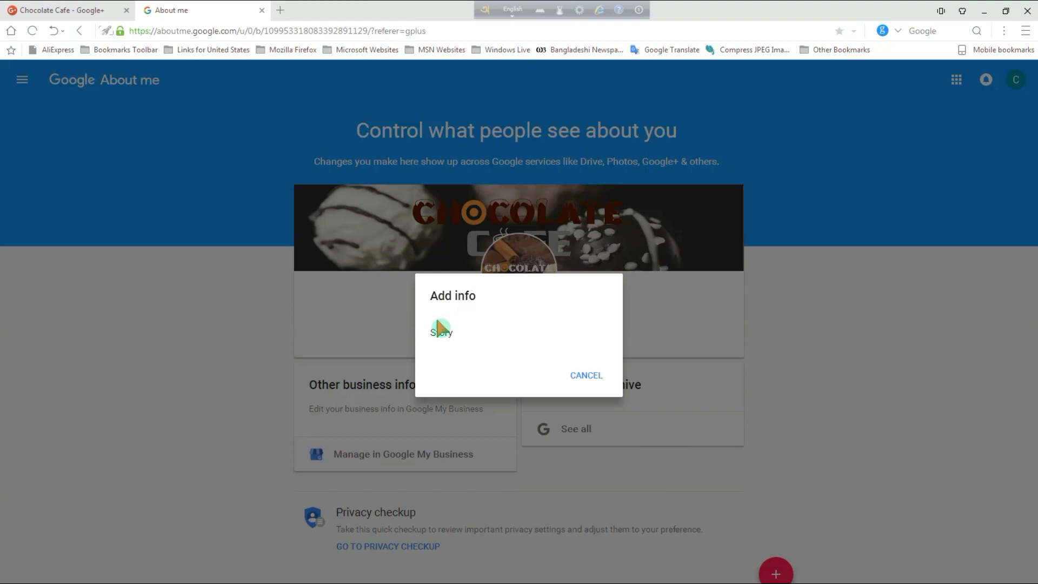
left_click(447, 341)
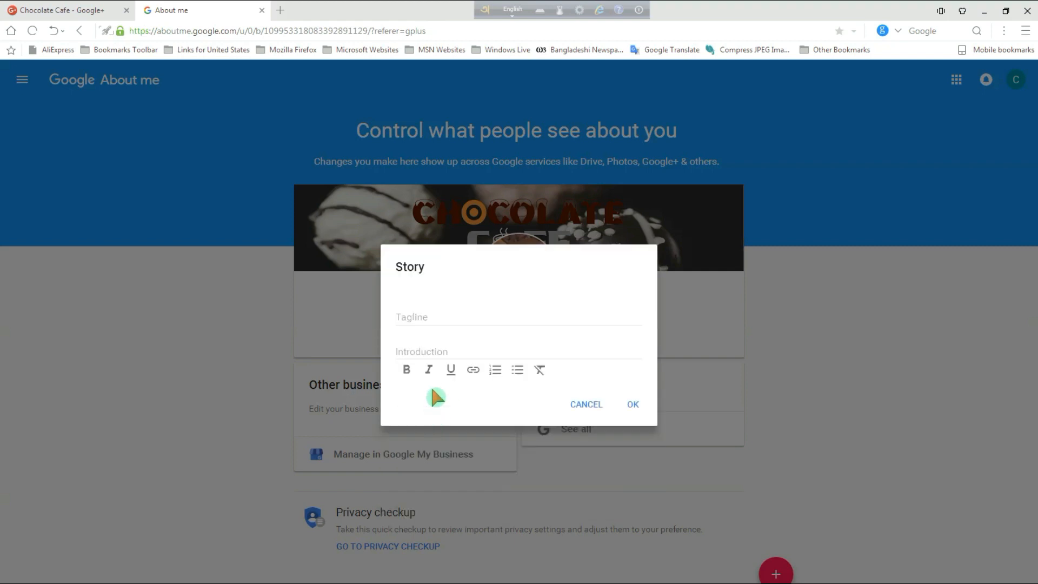
left_click(420, 318)
type("Our ser")
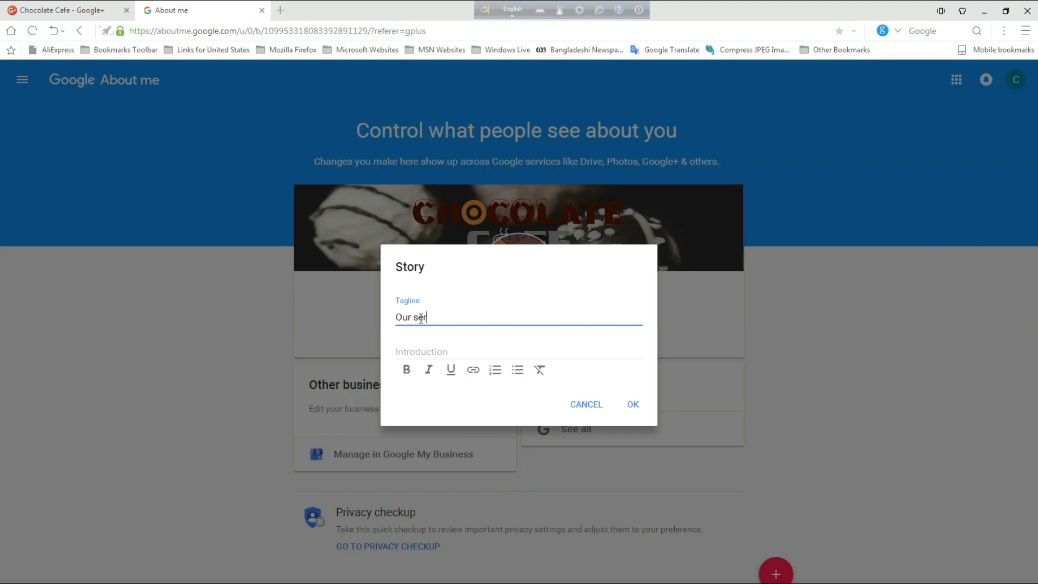
type("vices")
Step: Enter "our facebook page" as the Story introduction and try to link the words "facebook page"
left_click(460, 350)
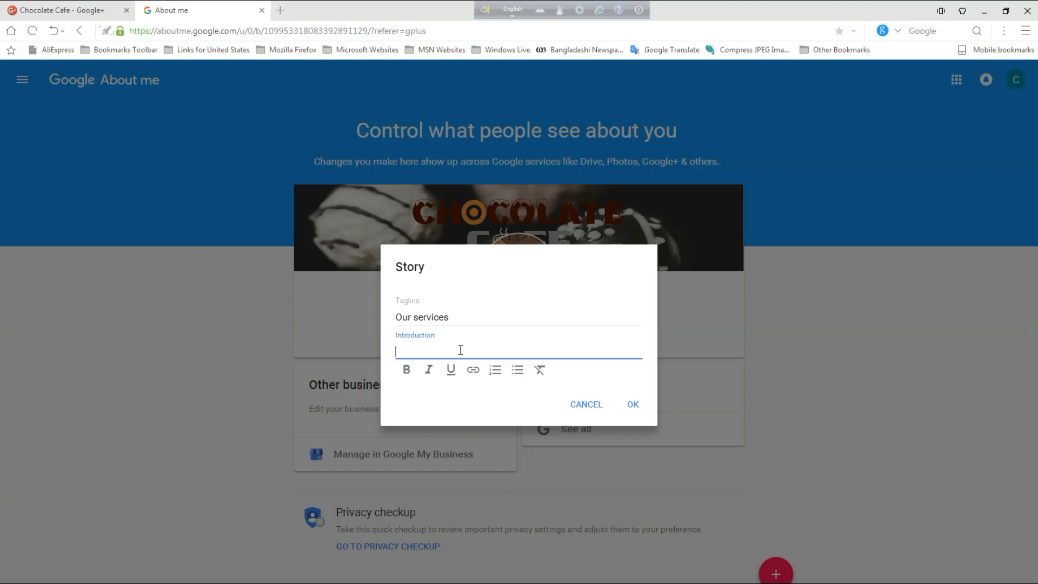
type("our facebook page")
left_click_drag(469, 352, 411, 353)
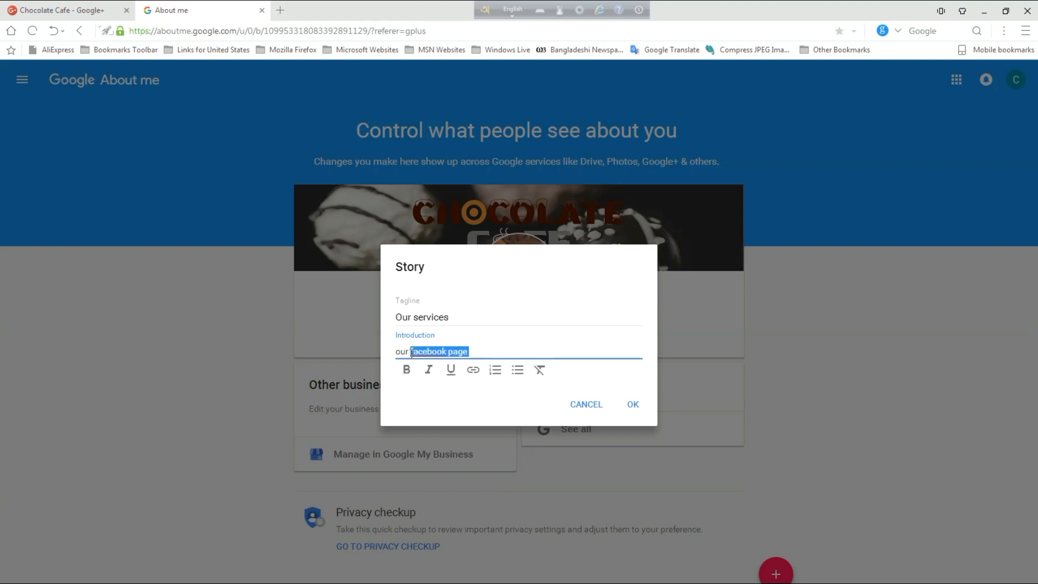
left_click(473, 372)
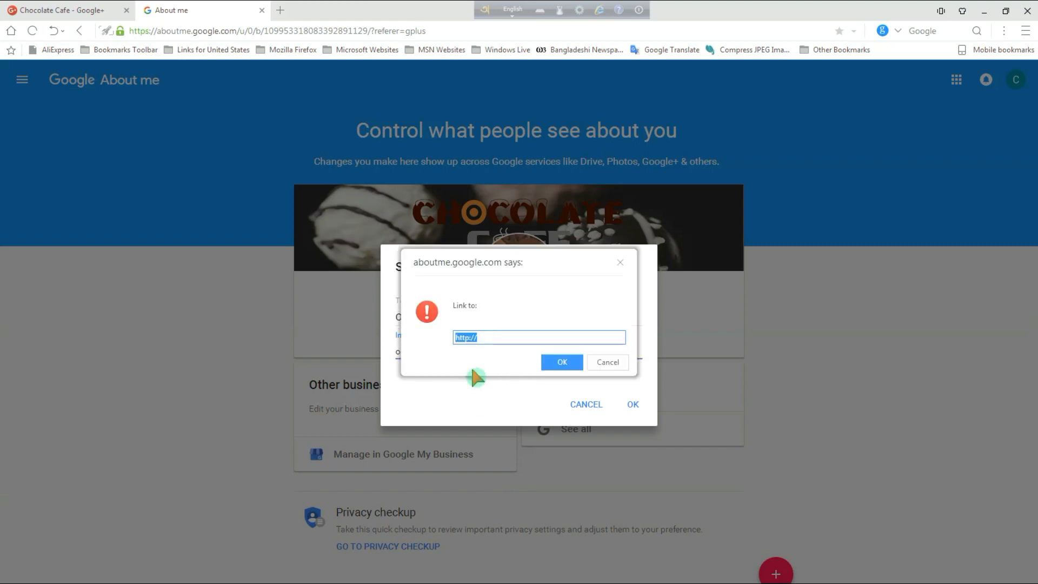
left_click(510, 340)
key("Escape")
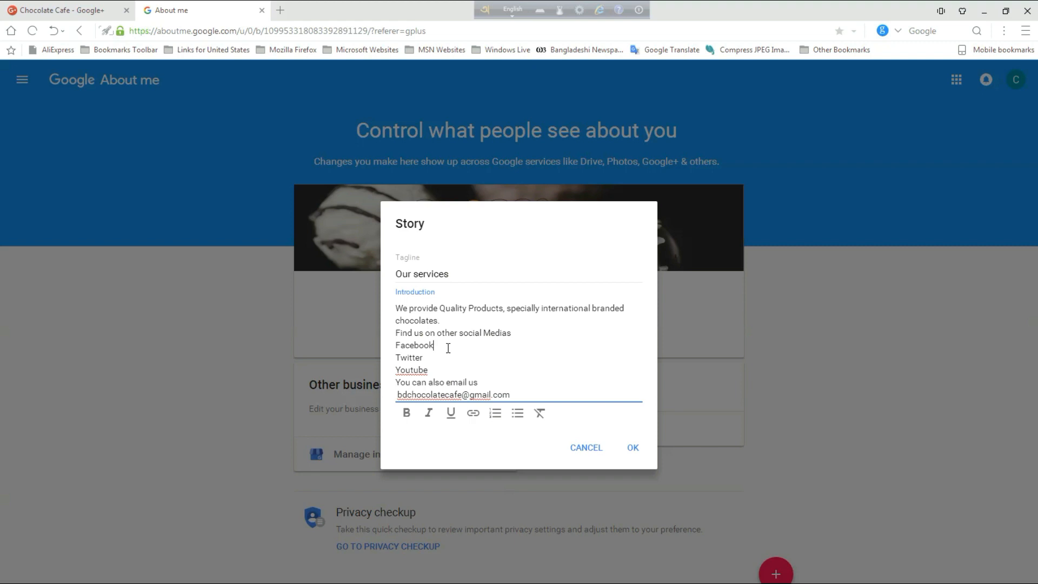
Step: Save the Story with its introduction about quality products, social media and e-mail contact, and review the resulting card
left_click(633, 449)
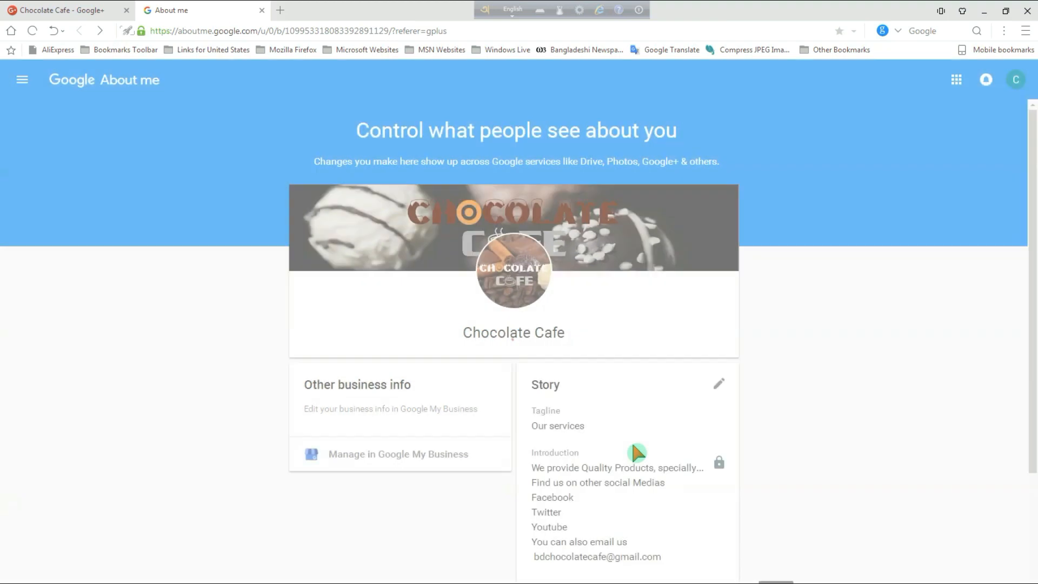
scroll(633, 448, "down", 3)
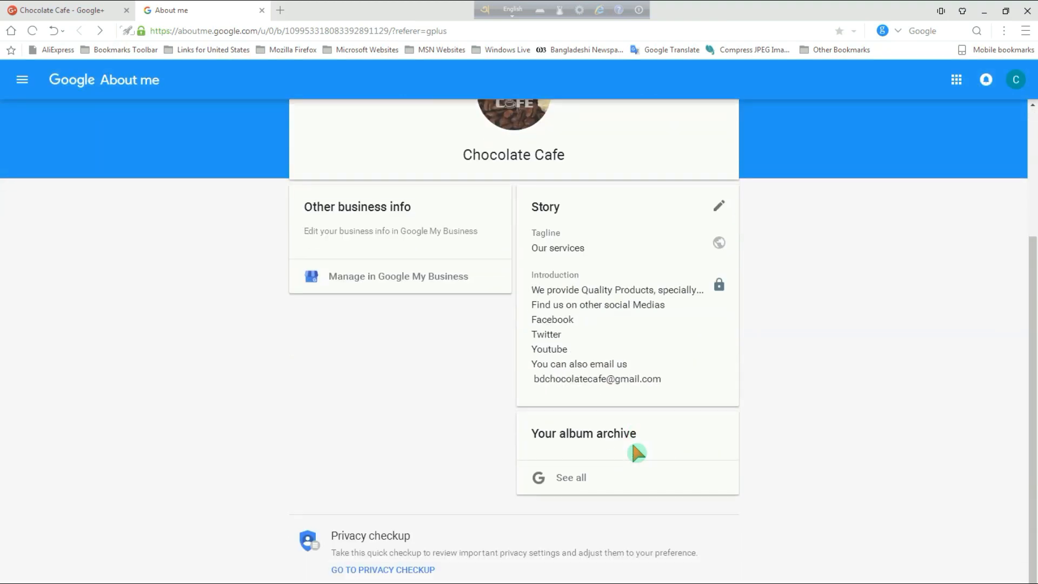
scroll(633, 446, "up", 1)
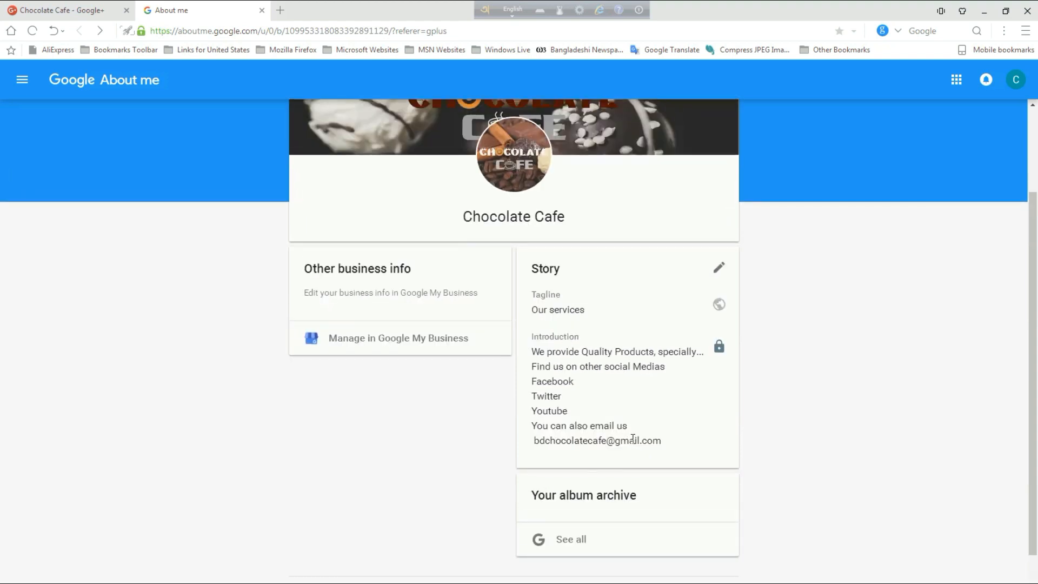
Step: Reopen the Story to confirm its details and set the introduction's visibility to Public
left_click(720, 270)
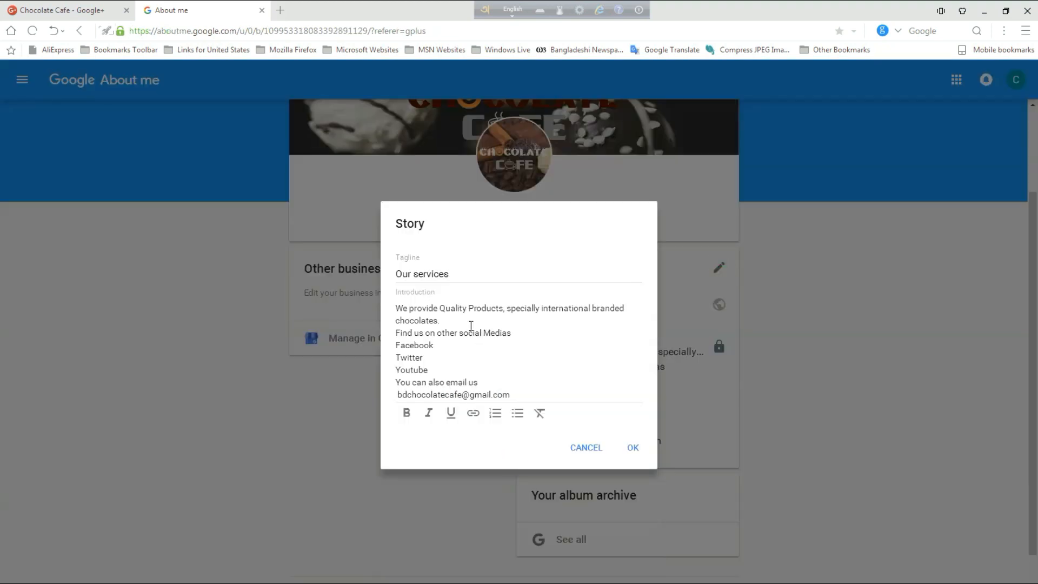
left_click(636, 449)
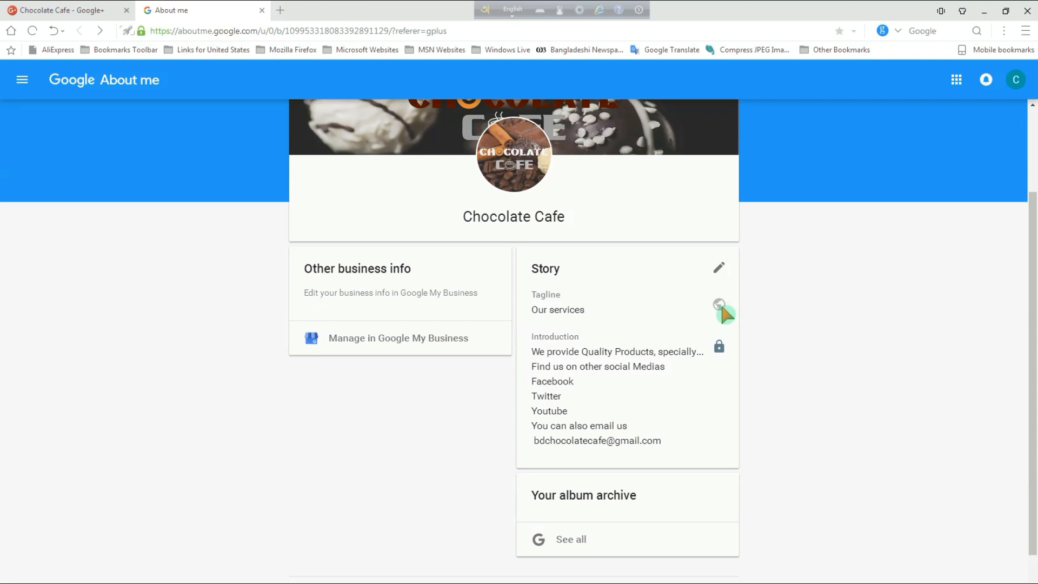
left_click(720, 356)
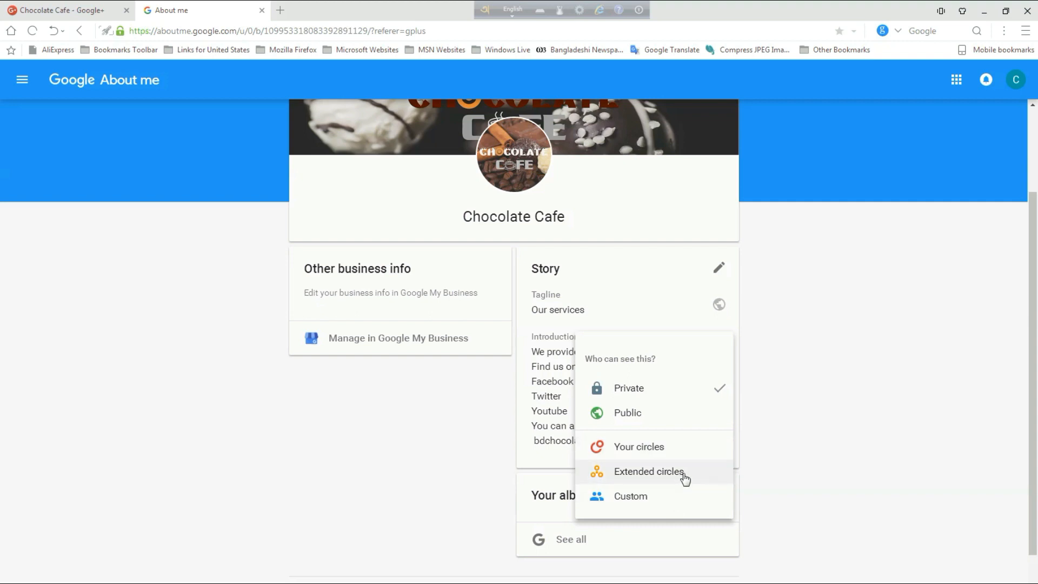
left_click(640, 415)
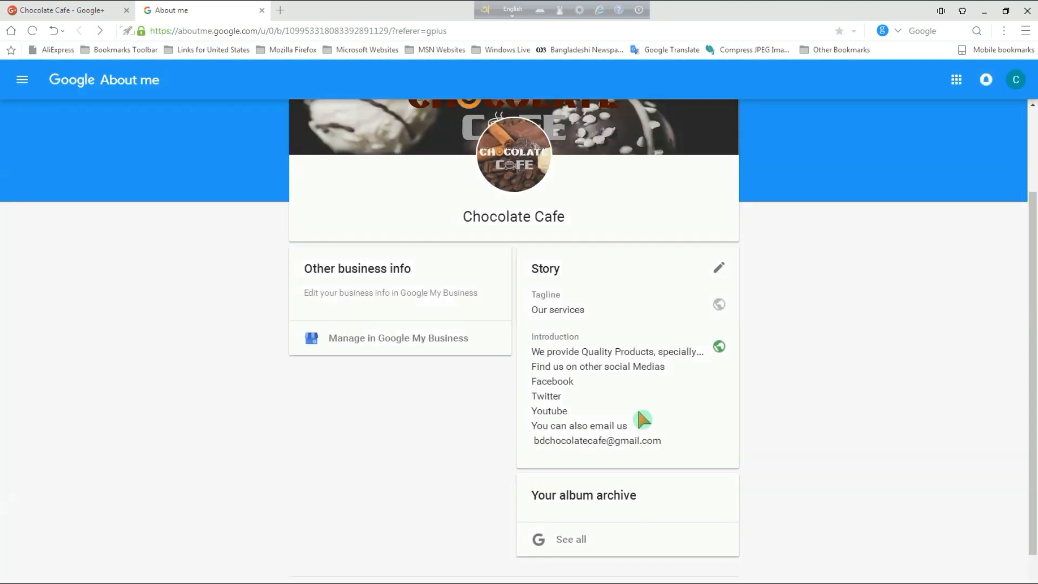
Step: View the page's album archive, dismiss its introduction, close it and return to the Google+ profile editor
scroll(597, 511, "down", 2)
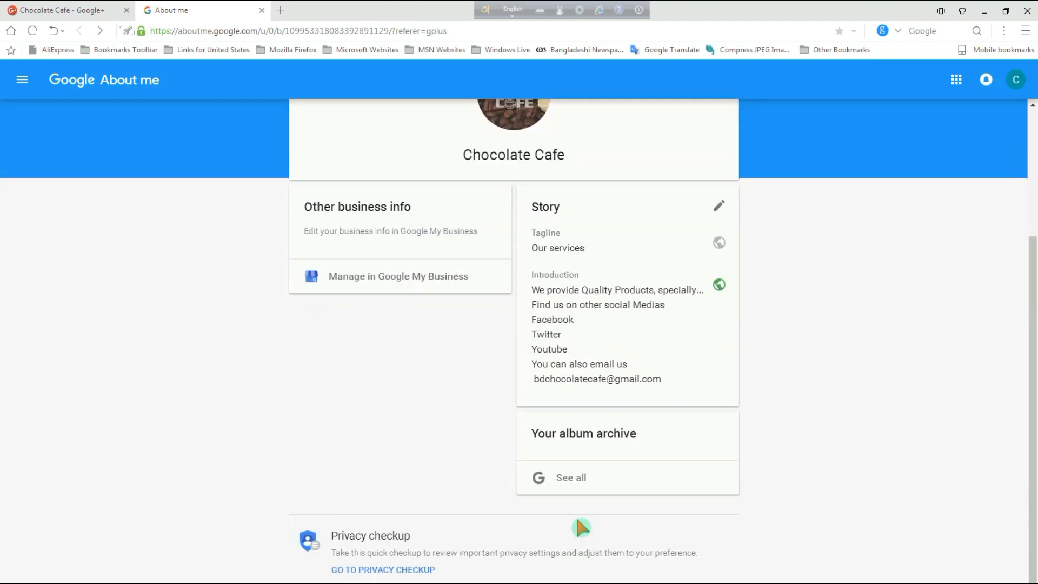
left_click(582, 486)
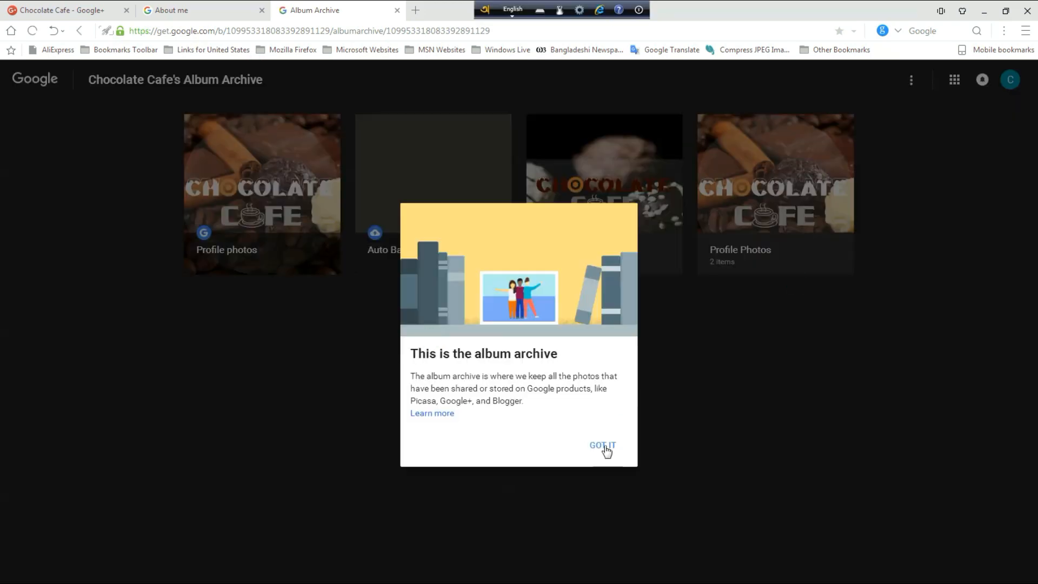
left_click(605, 447)
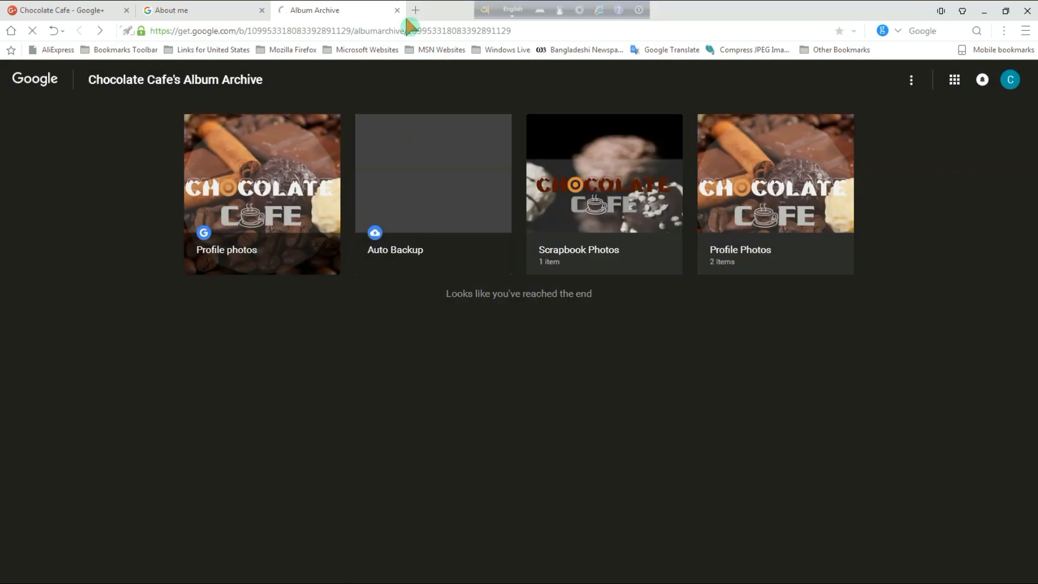
left_click(398, 10)
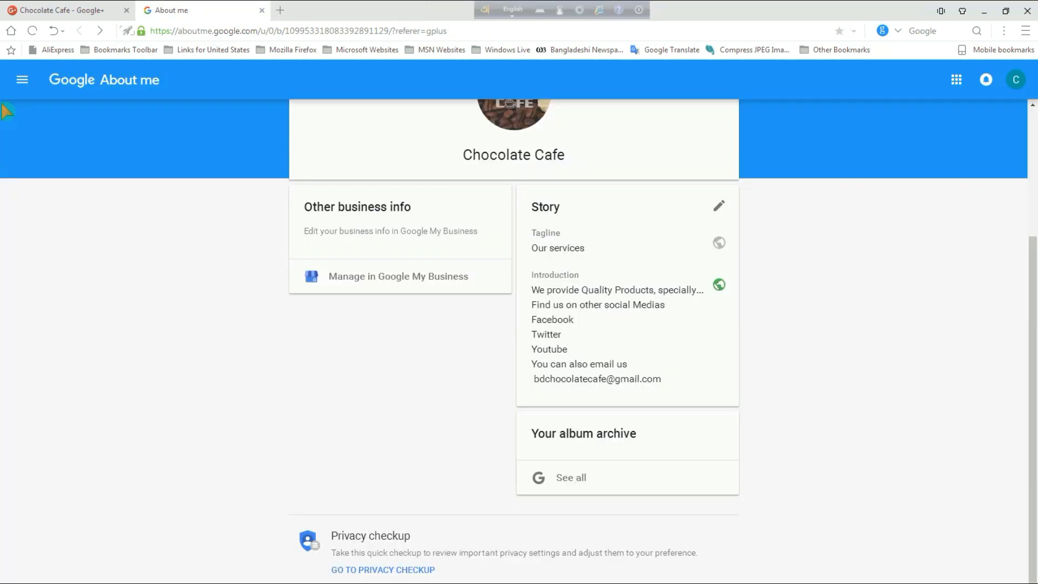
left_click(86, 12)
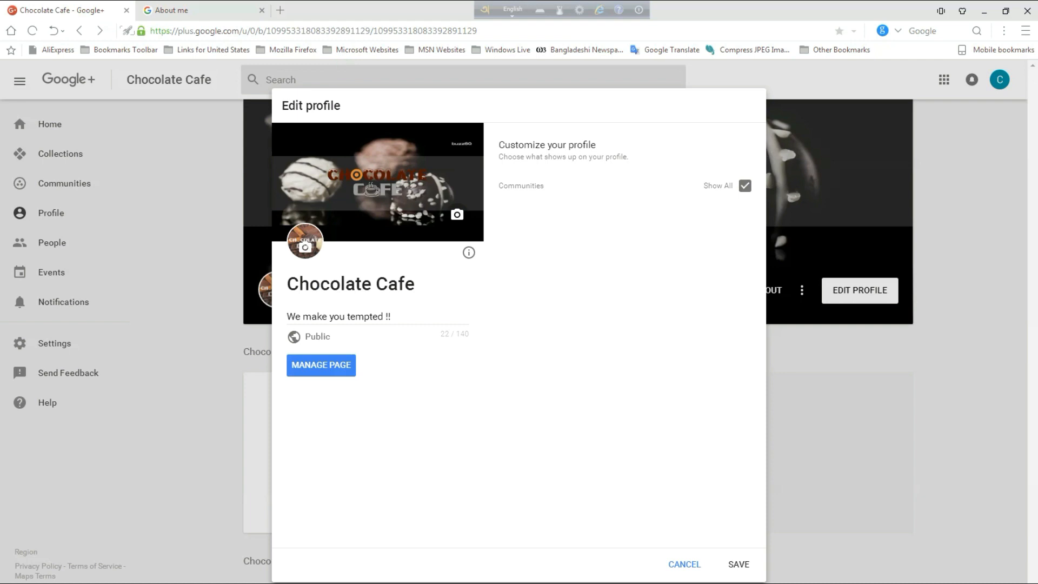
Step: Save the profile edits, review the About me page down to its privacy checkup section, and return to the Google+ profile
left_click(739, 564)
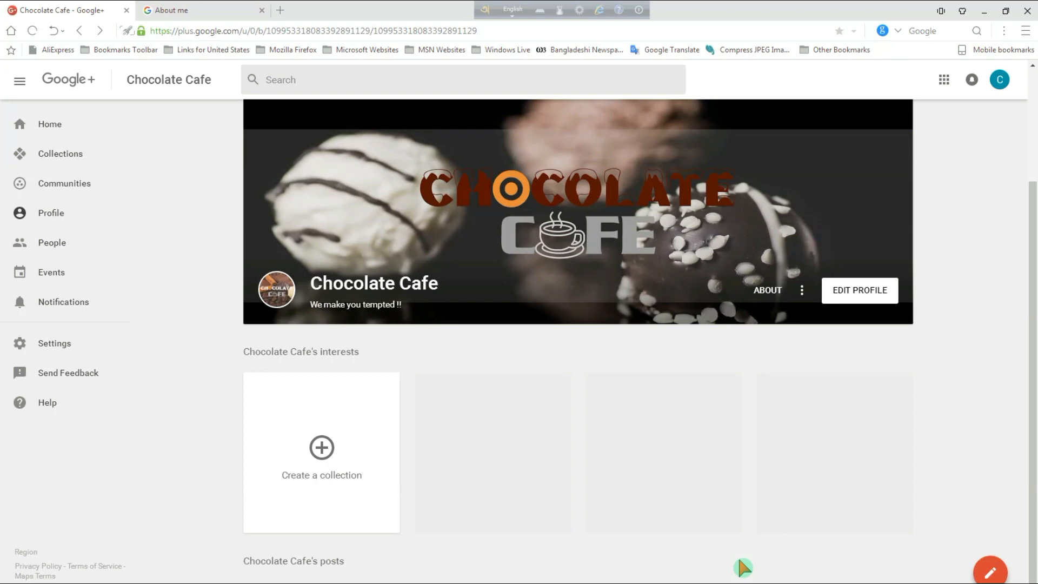
key("F5")
left_click(774, 292)
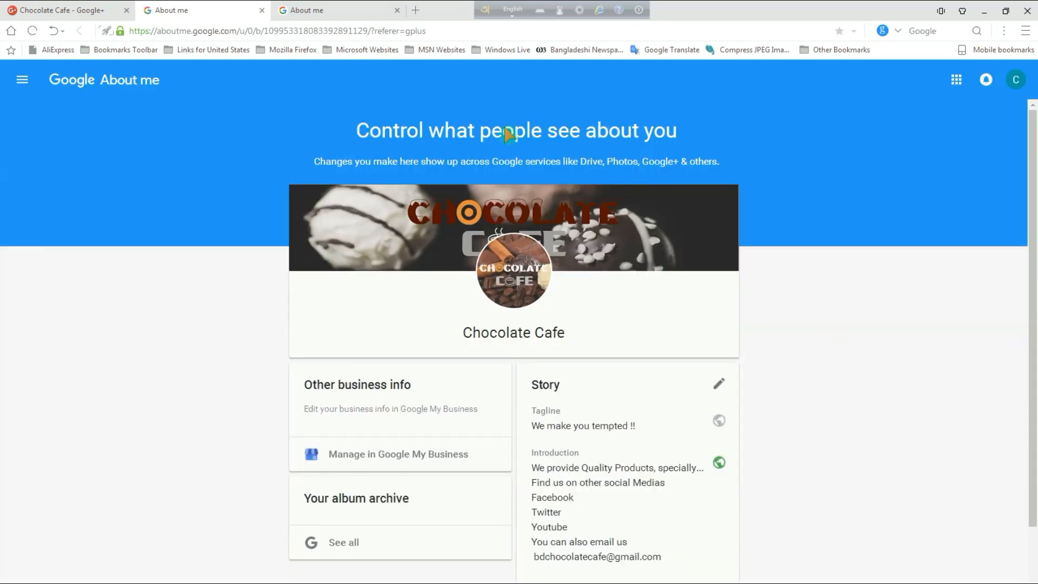
scroll(440, 573, "down", 3)
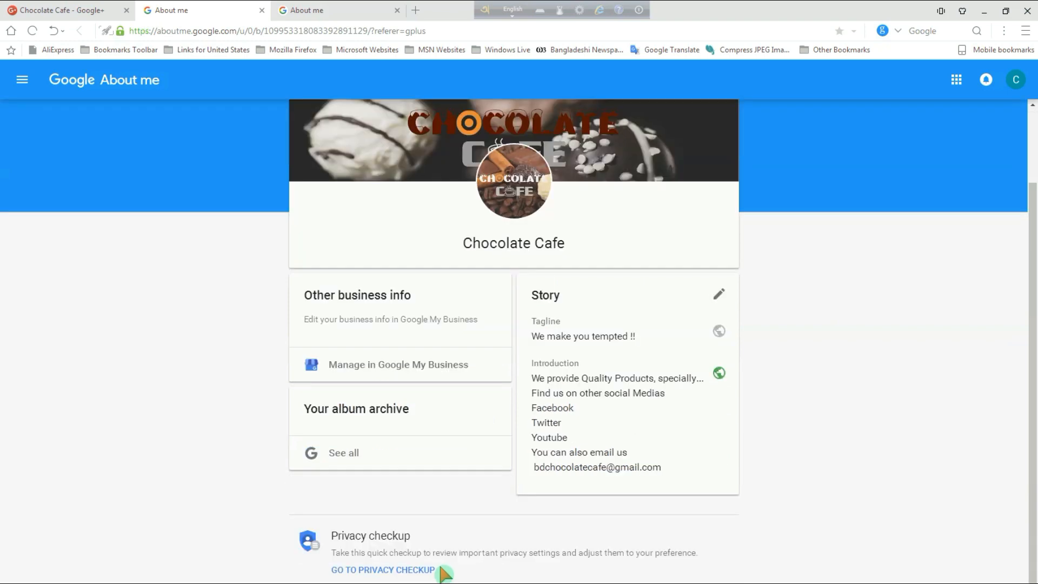
left_click(439, 570)
left_click(81, 12)
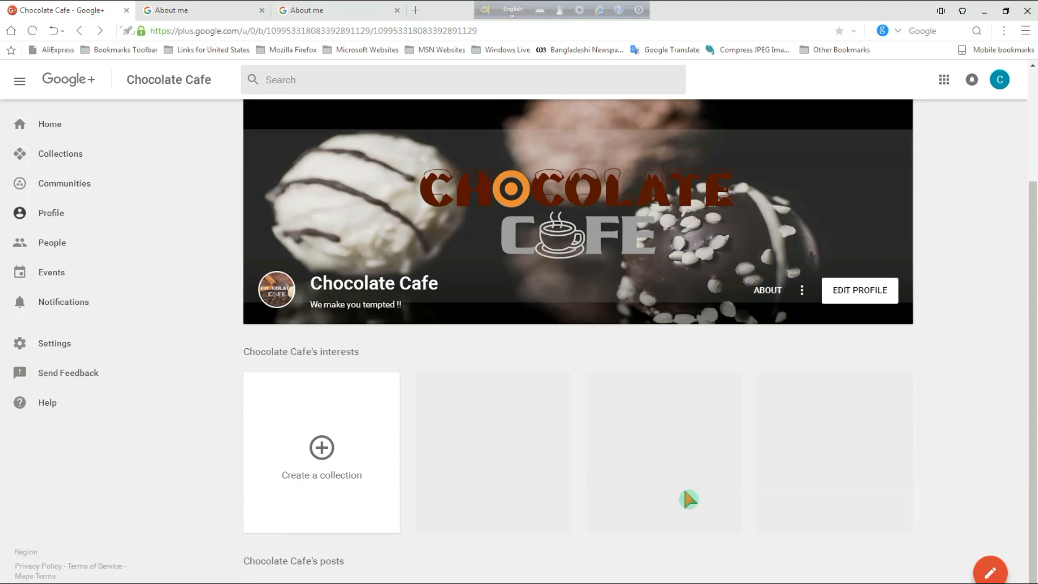
Step: Publish a public post from the Chocolate Cafe page reading "welcome to chocolate Cafe" and open the home feed
scroll(232, 375, "down", 1)
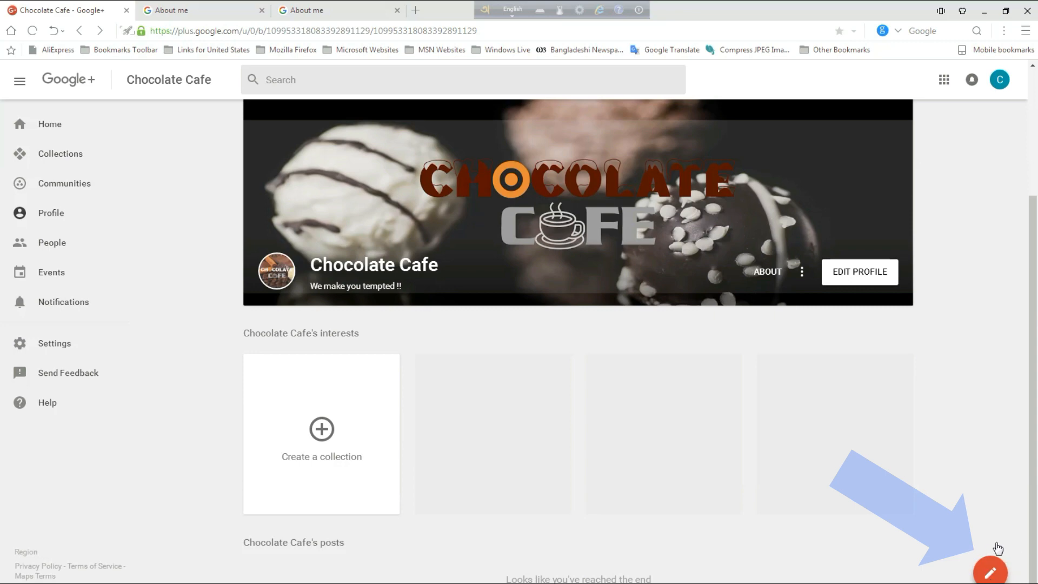
left_click(992, 574)
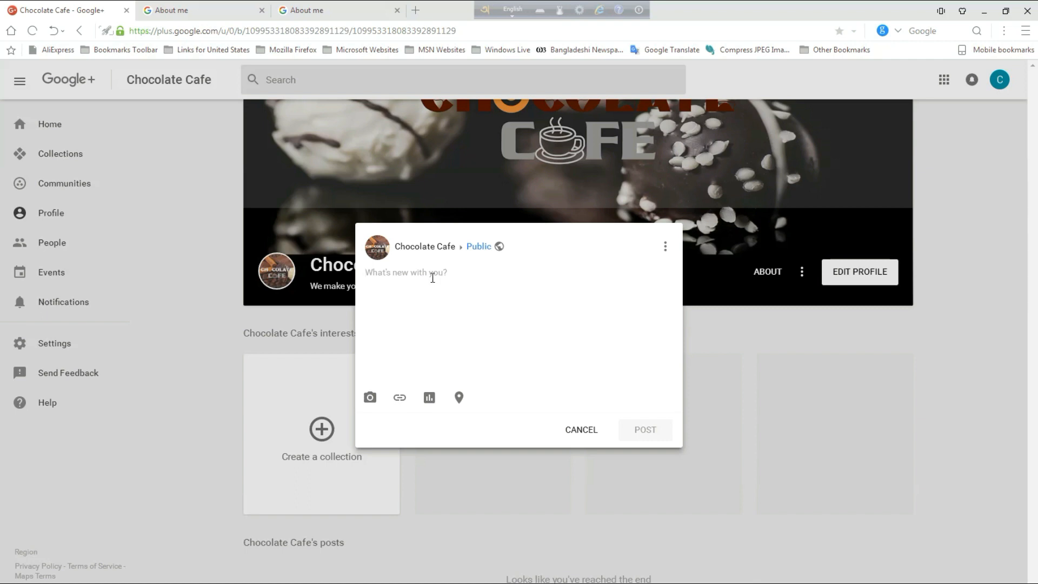
type("welcome to")
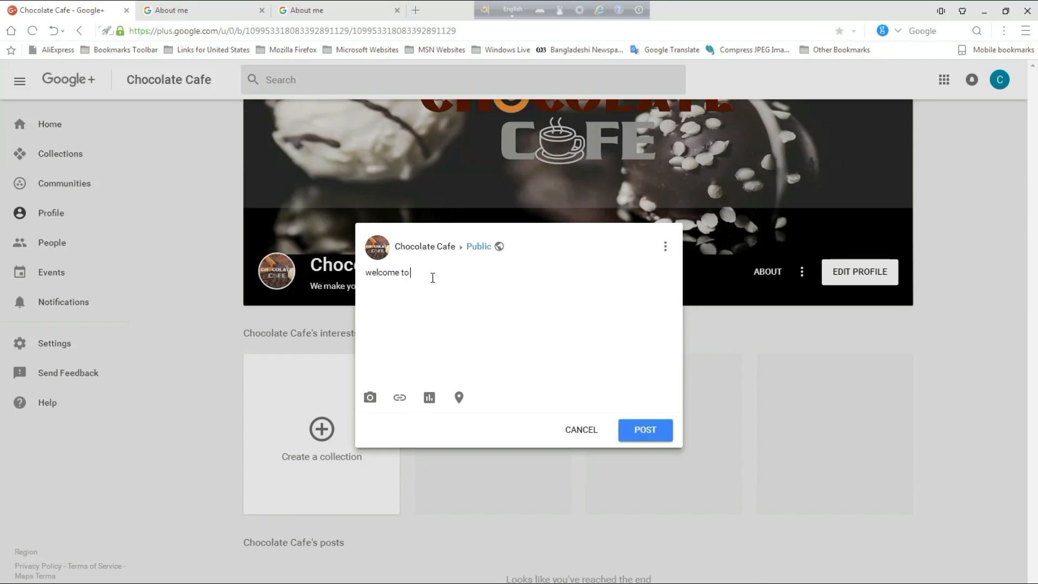
type(" chocolate Cafe")
left_click(649, 433)
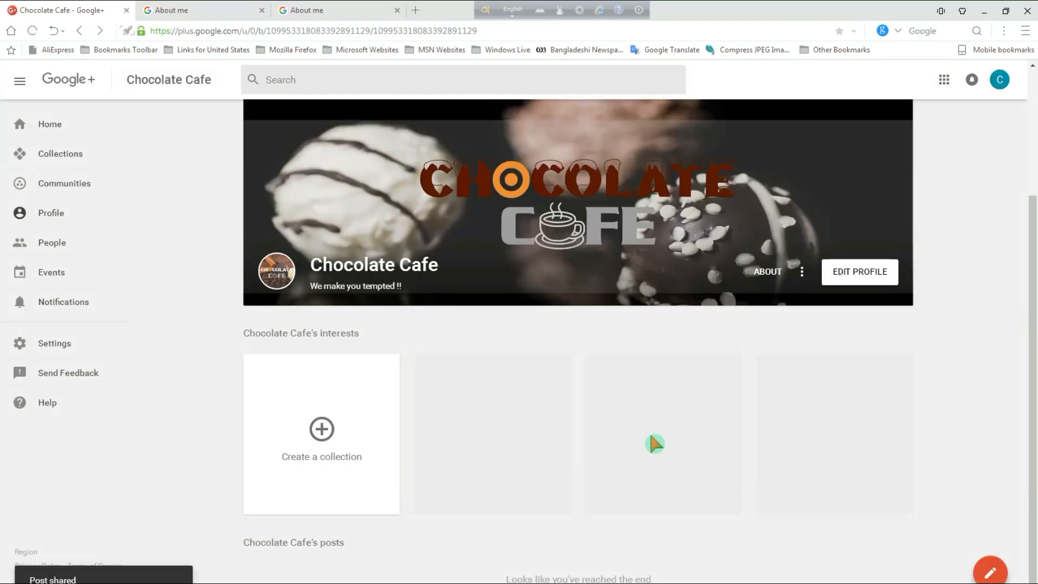
left_click(50, 123)
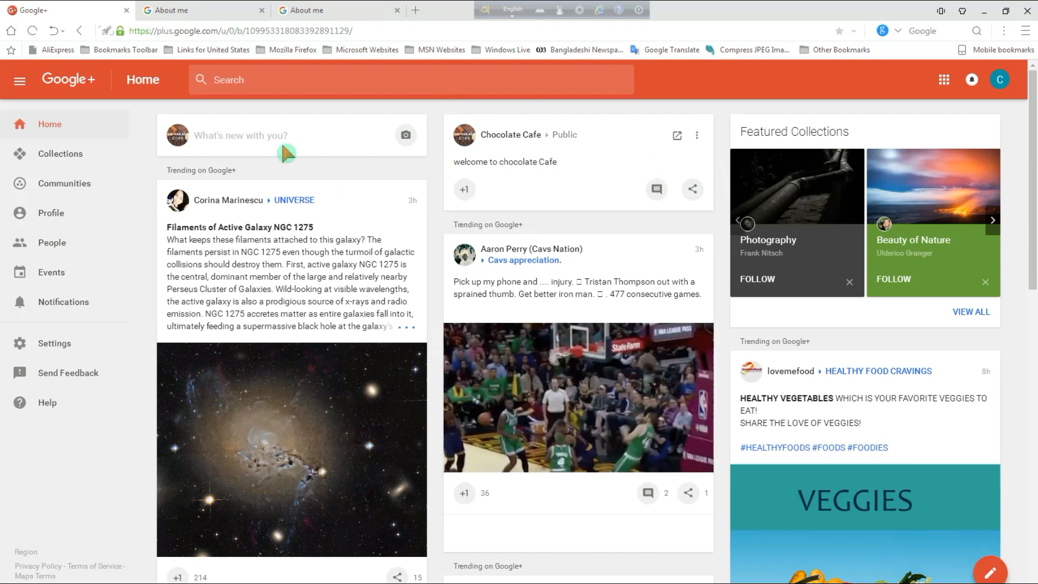
left_click(232, 135)
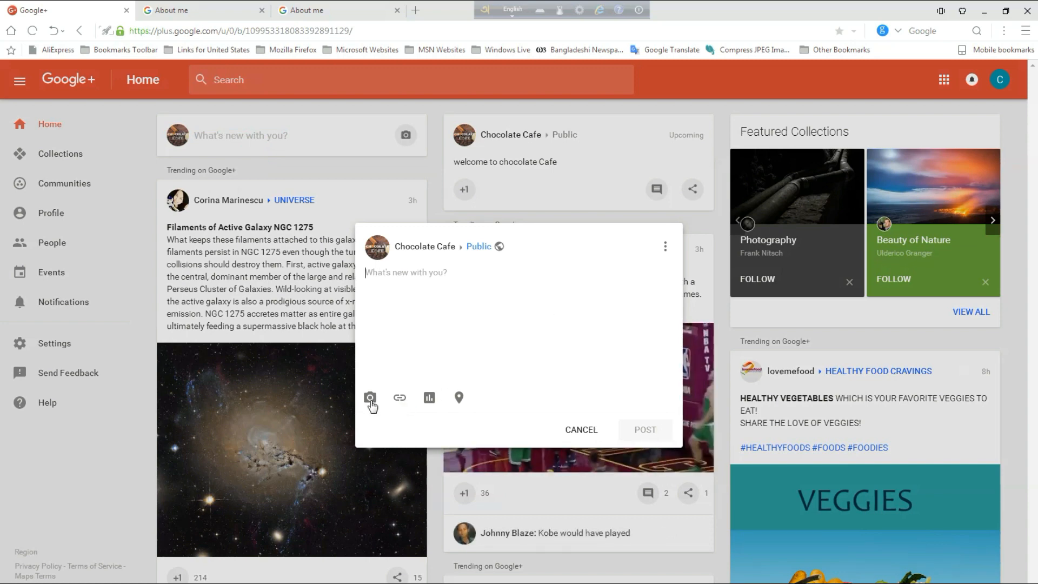
left_click(459, 399)
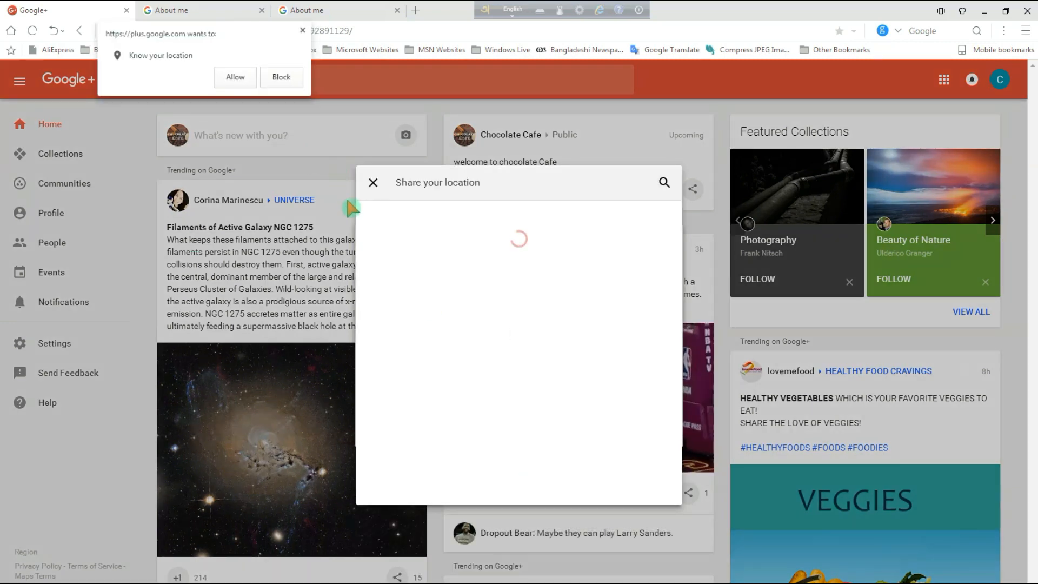
left_click(334, 116)
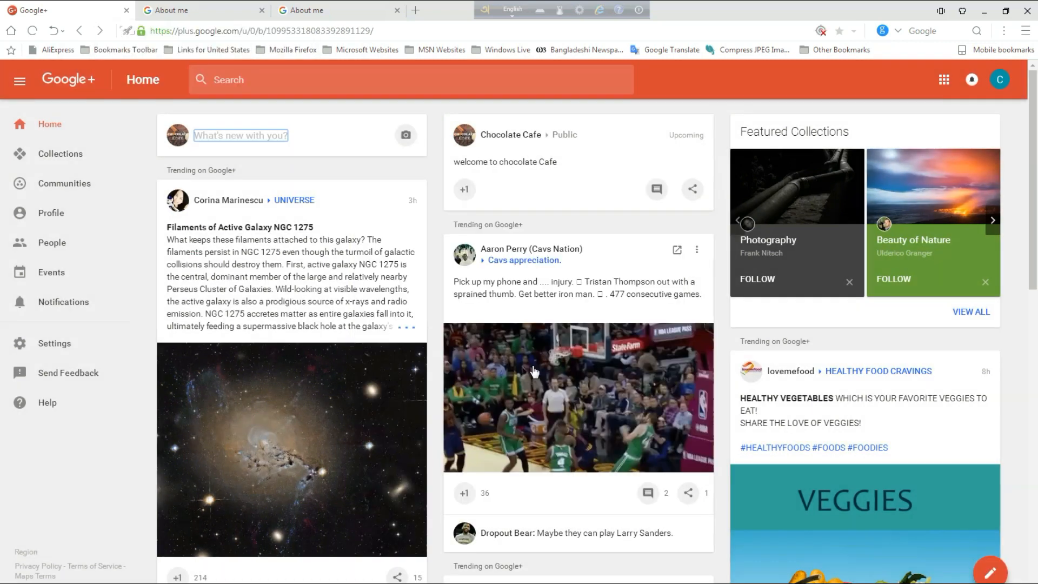